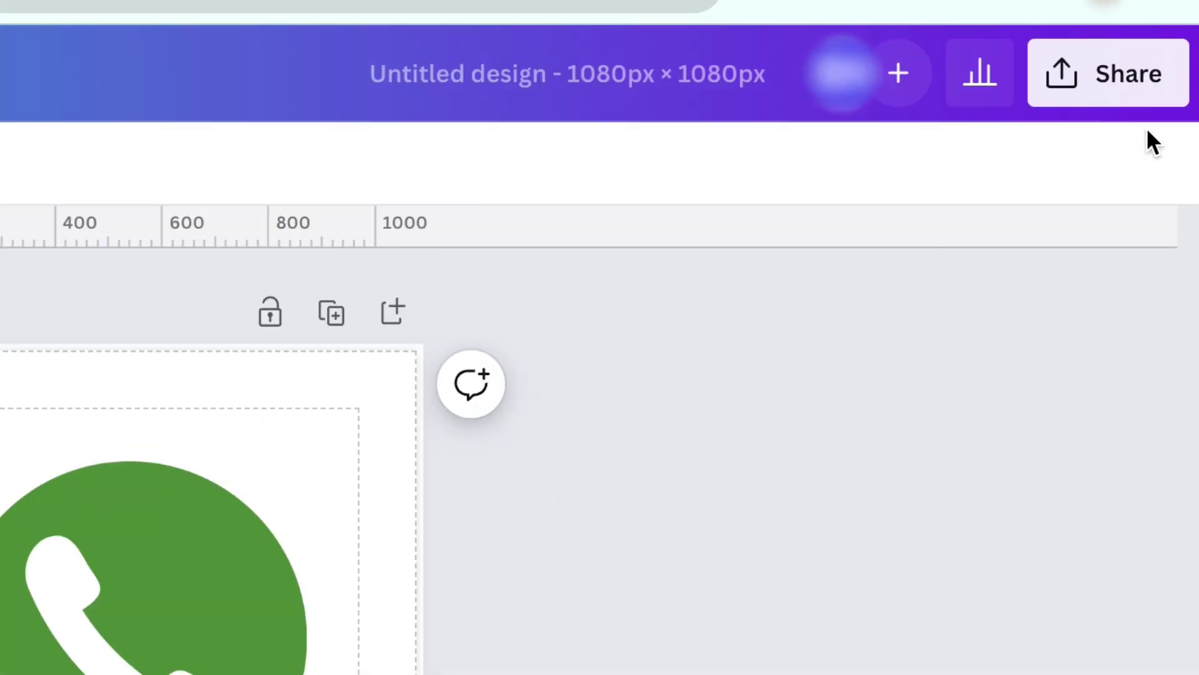
# Reach the download settings via Share, showing PNG at 1080 × 1080 px and the file-type list.
pyautogui.click(1112, 96)
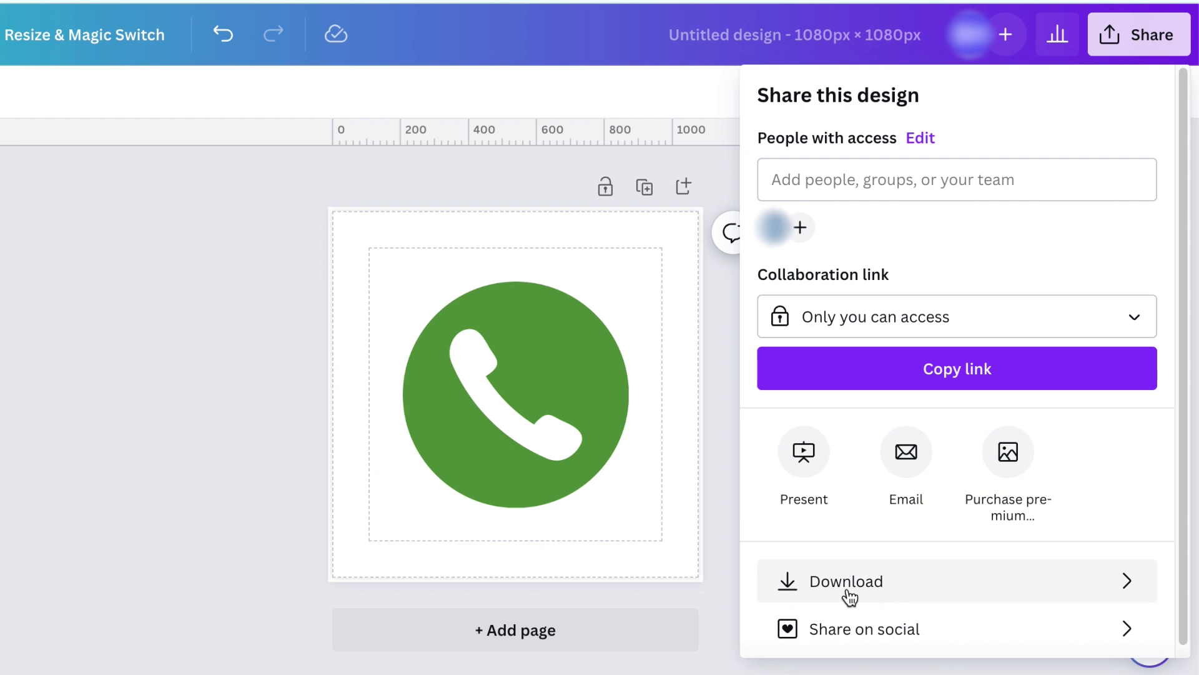
pyautogui.click(847, 581)
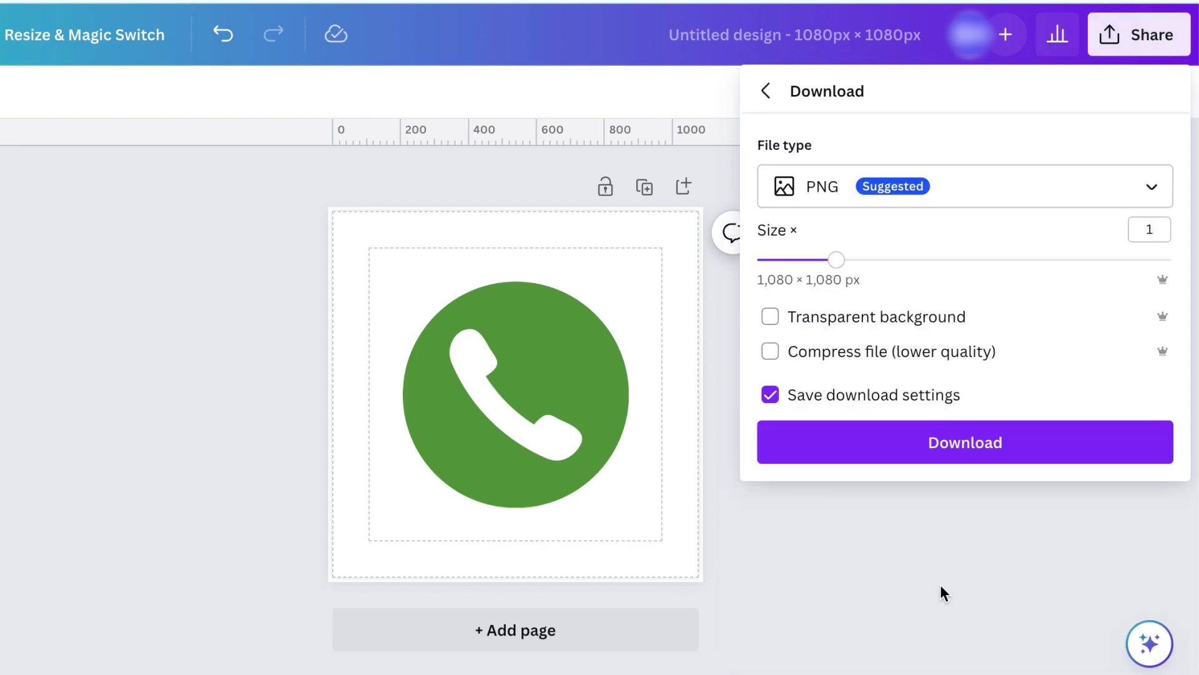
pyautogui.click(830, 187)
# Keep PNG, enable Transparent background, and download the green phone icon.
pyautogui.click(853, 319)
pyautogui.click(771, 317)
pyautogui.click(923, 449)
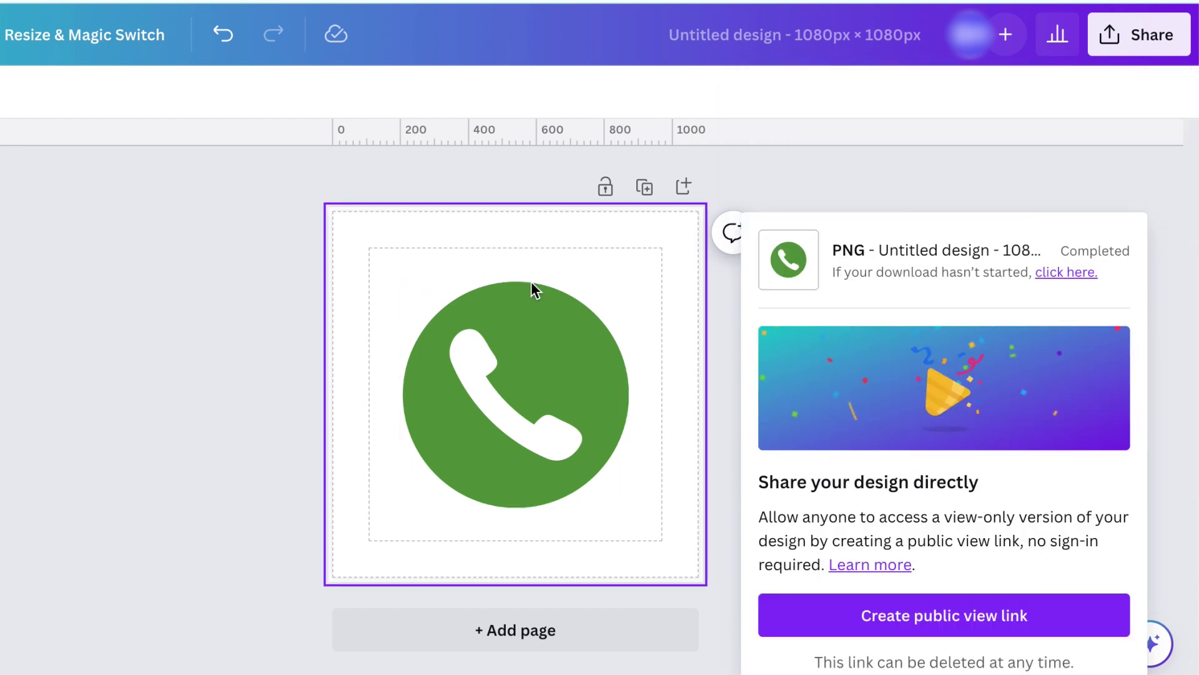